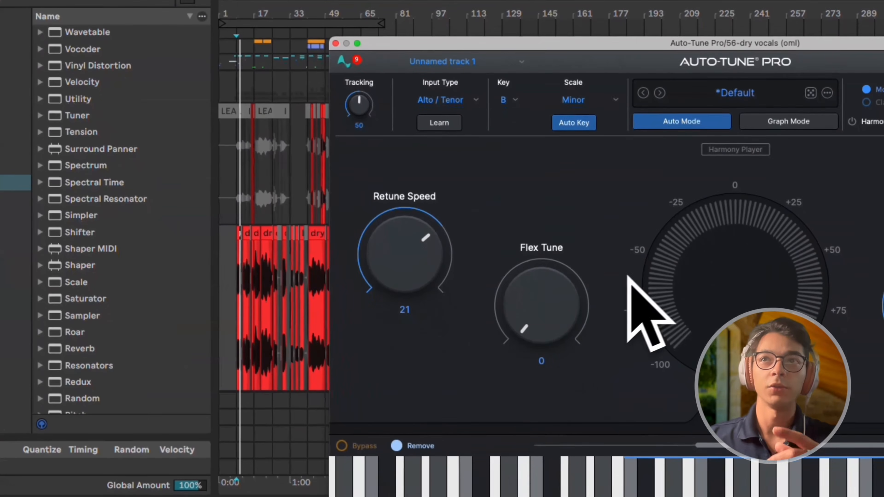
Switch Auto-Tune Pro to Graph Mode and dismiss its instructions.
left_click(785, 120)
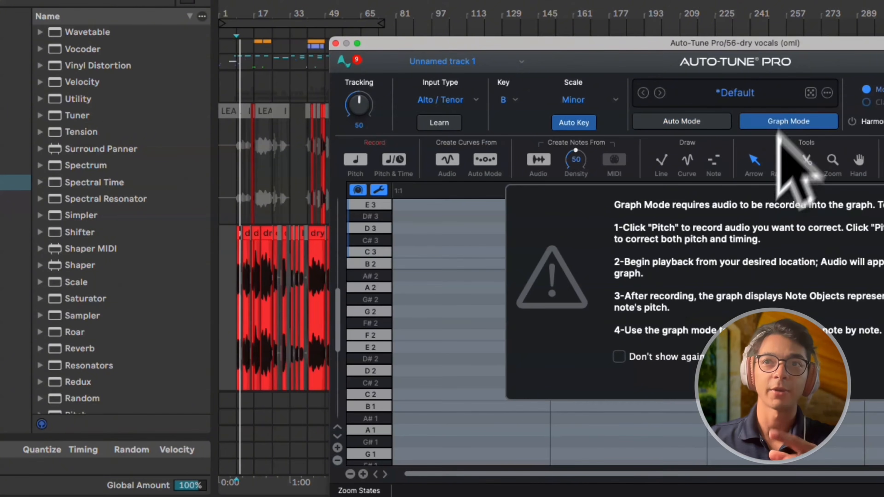
left_click(734, 379)
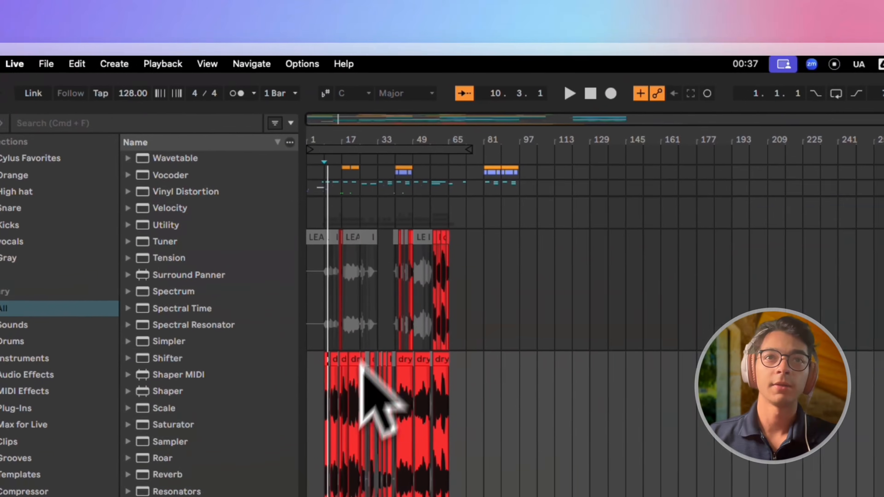
Open the Auto-Tune Pro window from the dry vocals track, move it clear of the device chain and toggle the device.
scroll(410, 307, "up", 5)
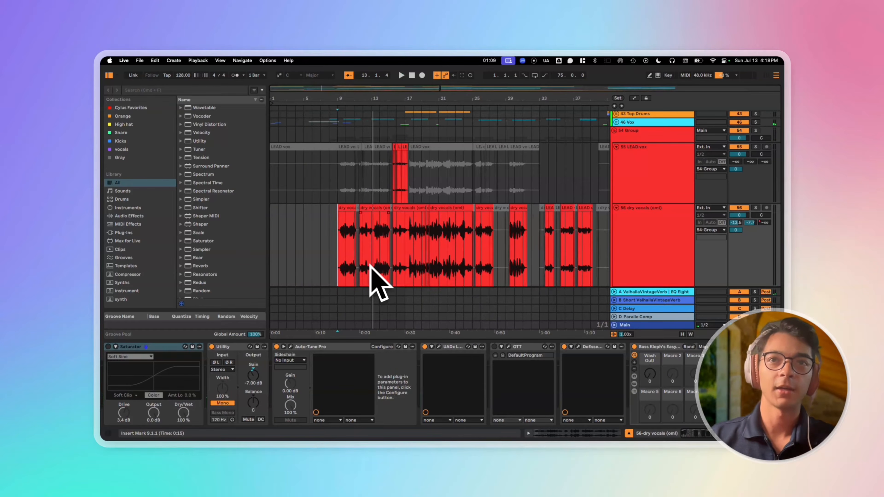
scroll(370, 265, "up", 5)
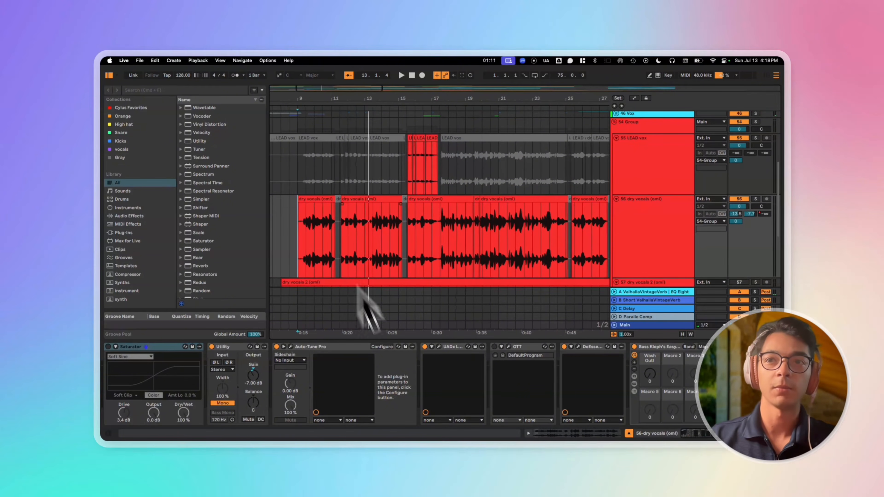
scroll(400, 380, "right", 3)
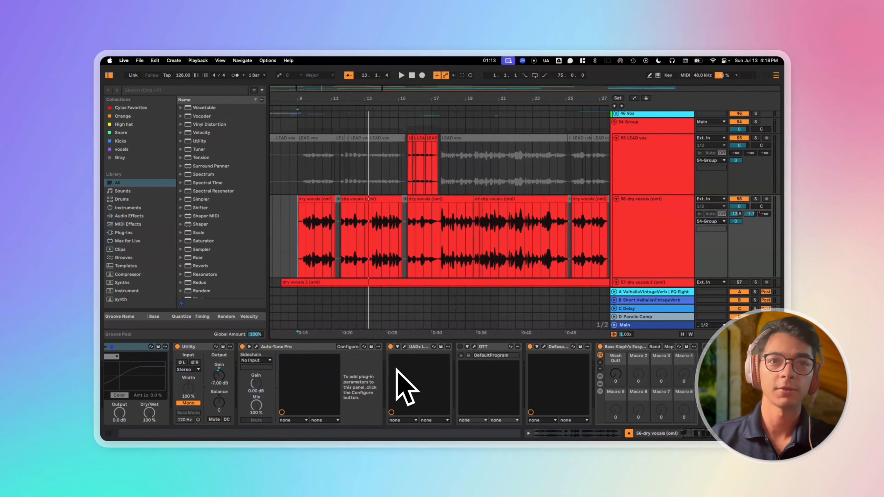
scroll(400, 379, "left", 3)
left_click(290, 346)
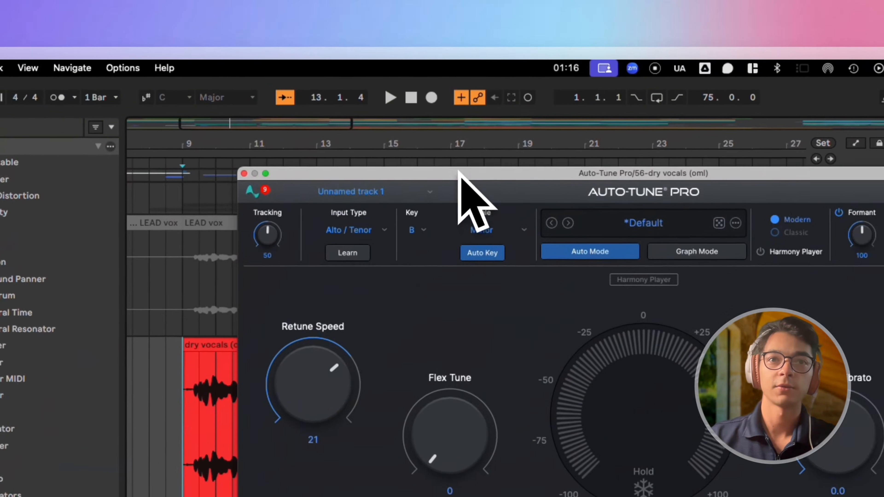
left_click_drag(459, 172, 671, 187)
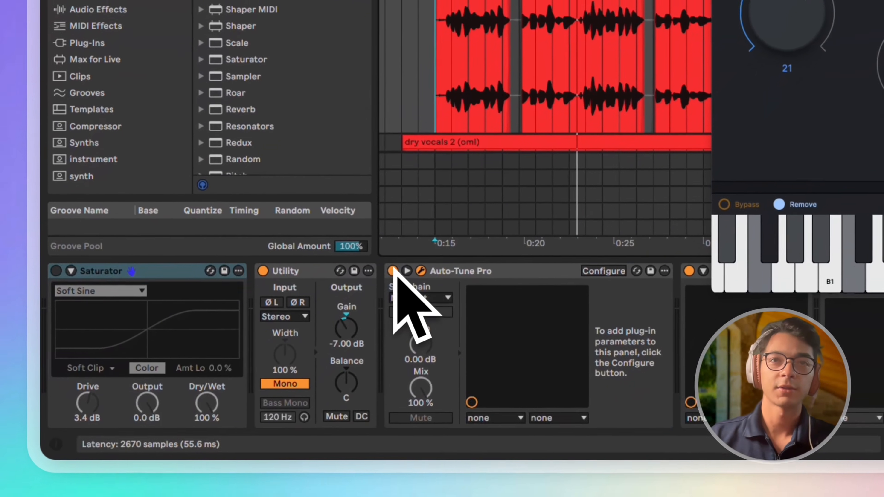
left_click(392, 271)
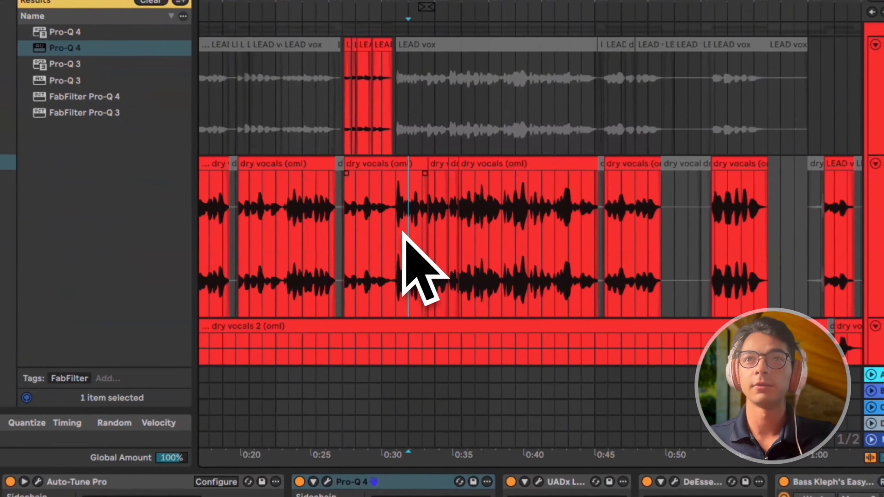
Select the dry vocals from 17.3.1 to 25.1.1 and play them with Auto-Tune Pro off and on again for comparison.
left_click_drag(371, 220, 478, 220)
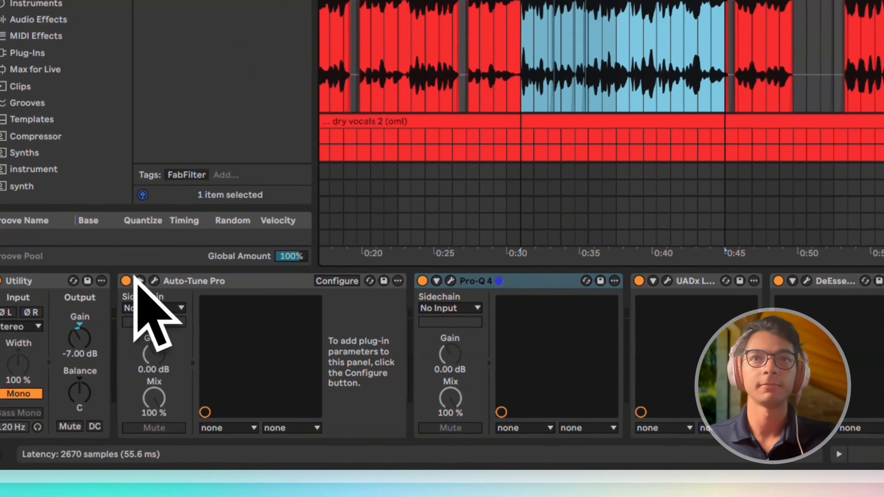
left_click(107, 312)
key("space")
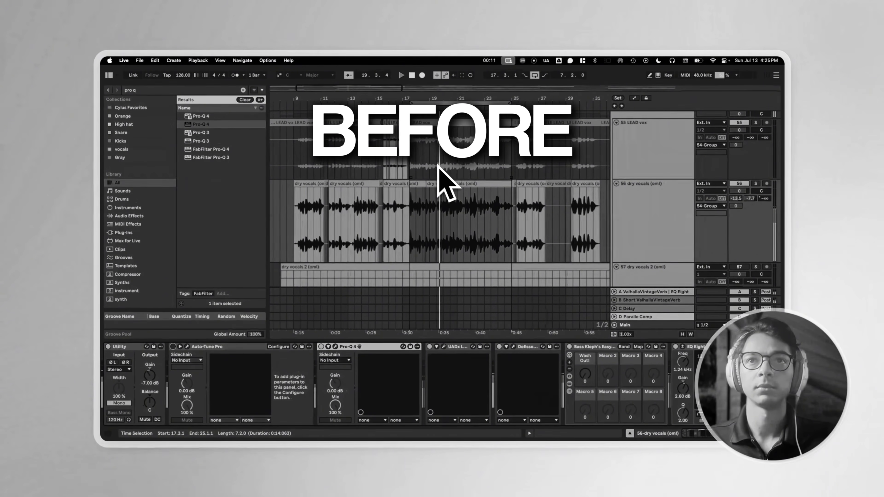
left_click(173, 346)
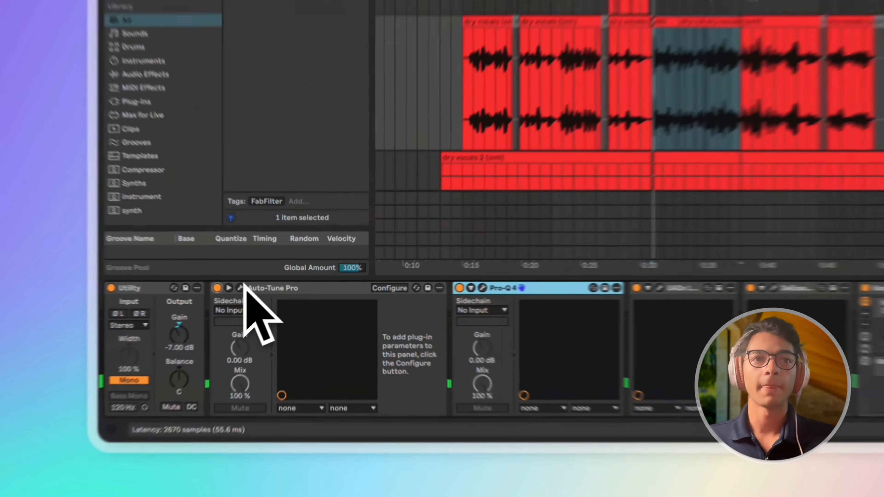
Open the Auto-Tune Pro window, look at Graph Mode and return to Auto Mode.
left_click(187, 347)
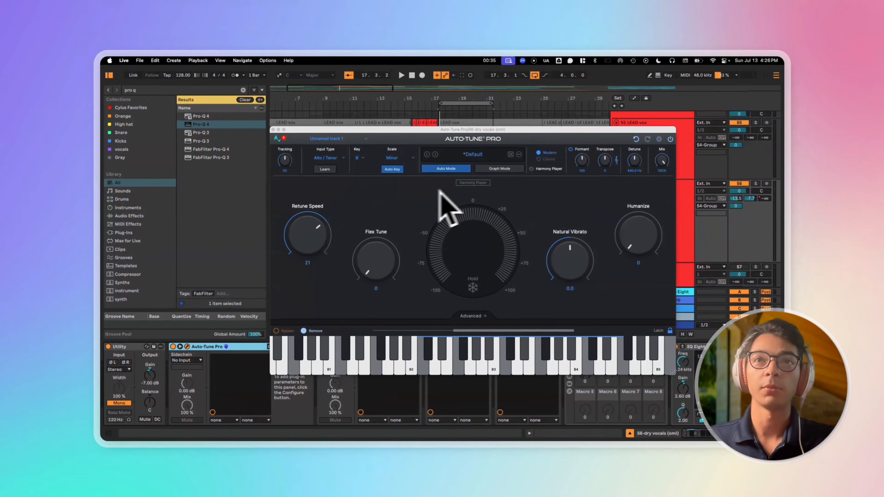
left_click(514, 168)
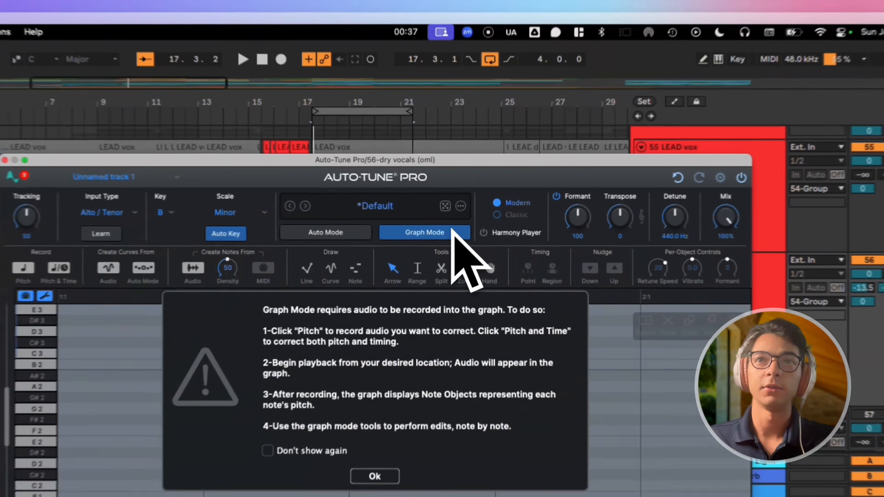
left_click(468, 297)
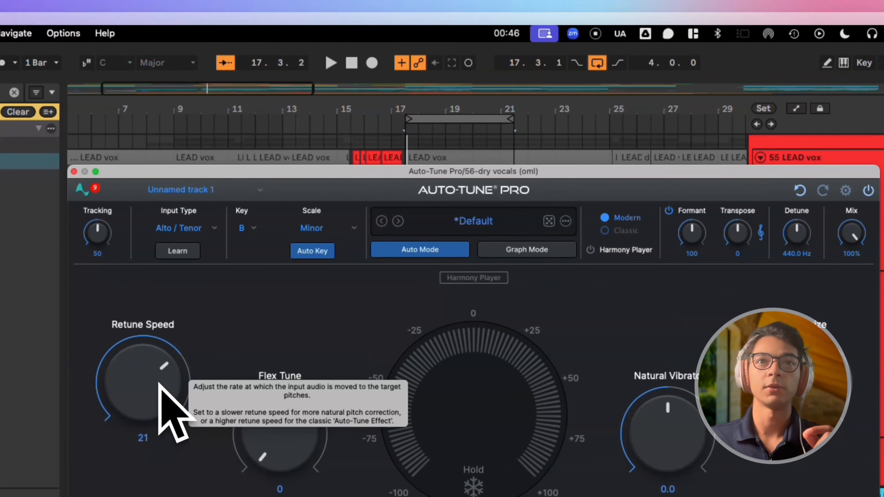
Set Auto-Tune Pro's Retune Speed to 22 and Humanize to 54.
left_click_drag(162, 409, 162, 339)
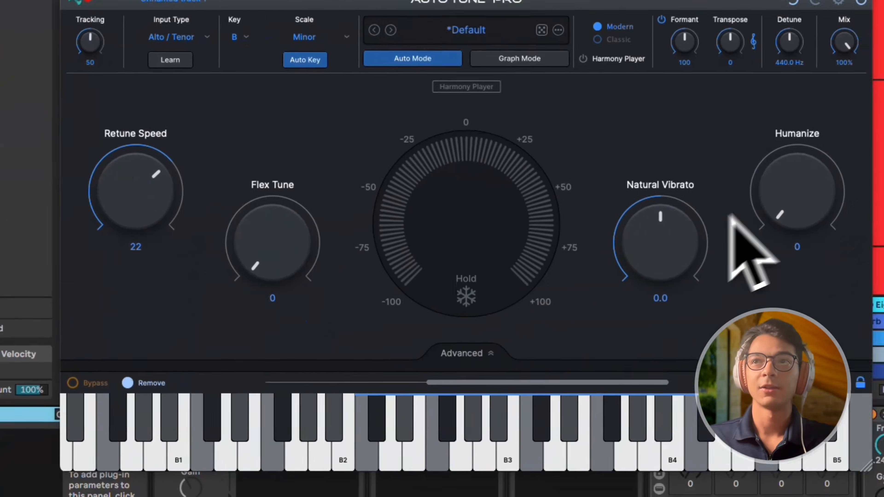
left_click_drag(780, 209, 449, 144)
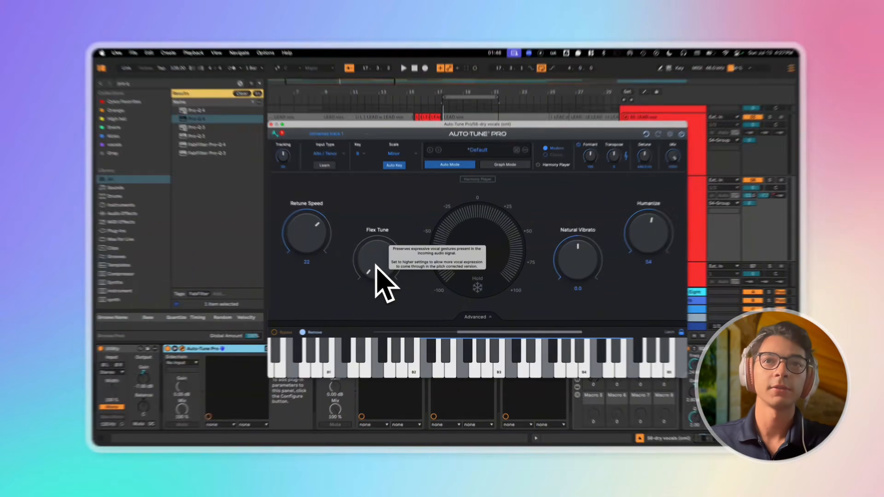
Try a higher Flex Tune amount and return it to 0.
left_click_drag(374, 267, 380, 174)
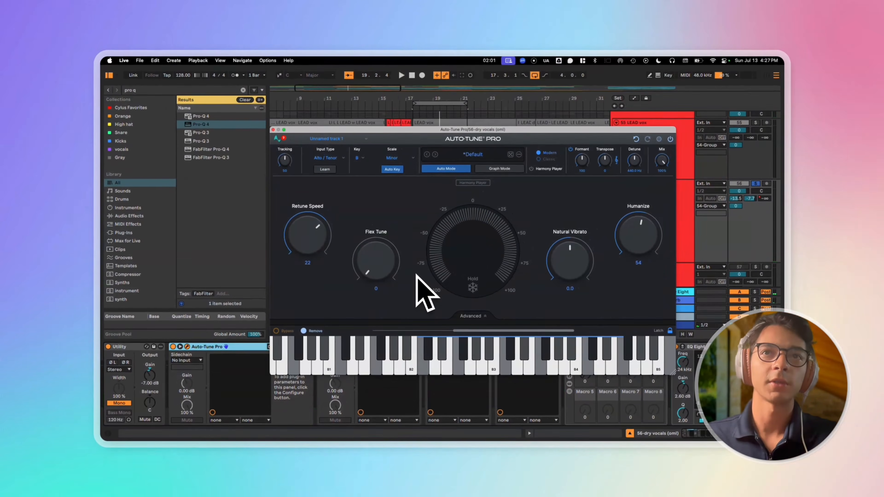
left_click_drag(378, 273, 378, 361)
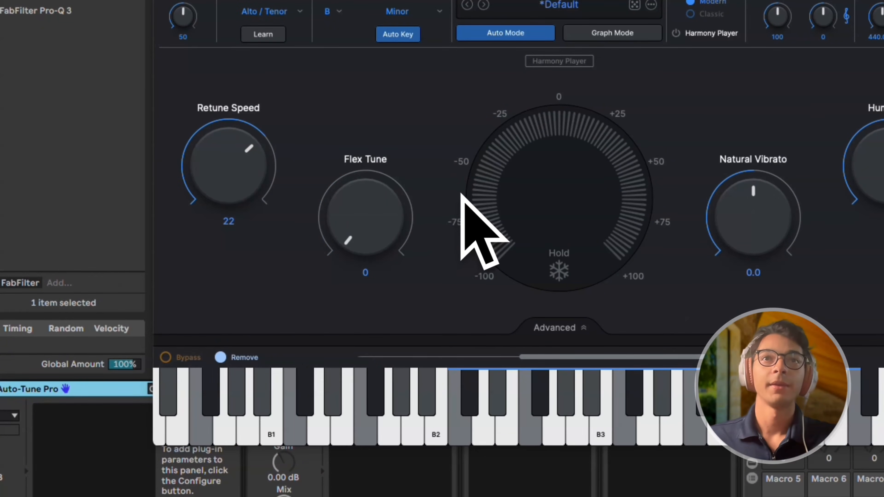
Try Soprano as the Input Type and play back the looped vocals.
left_click(289, 11)
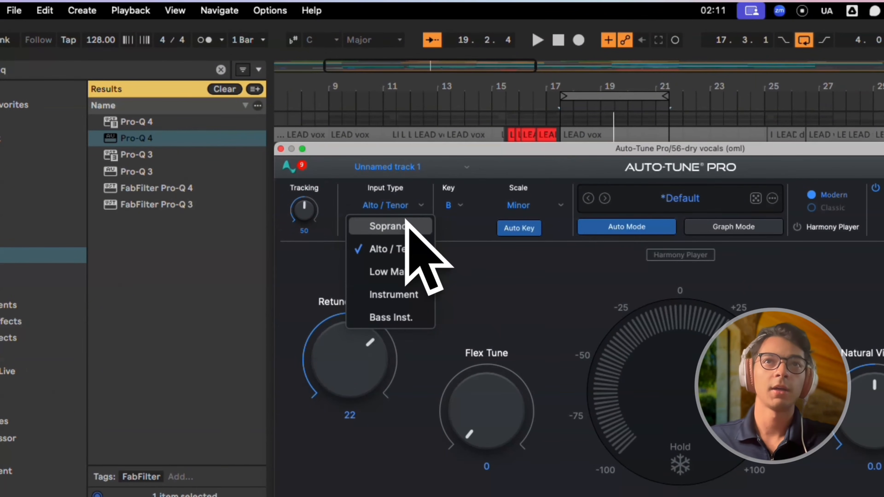
left_click(404, 227)
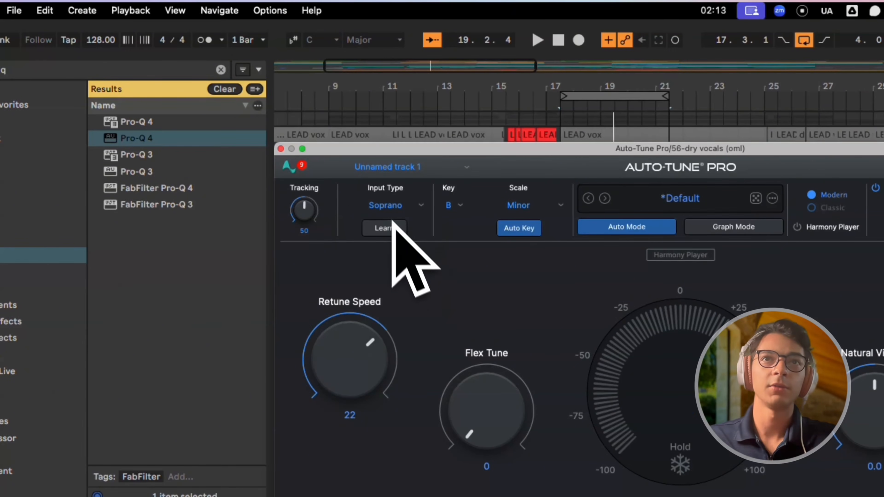
key("space")
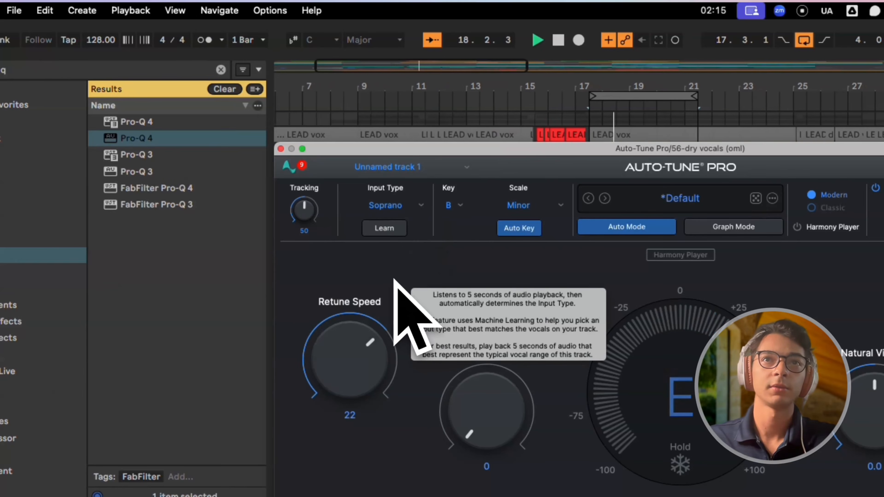
Run Learn on the looped vocals to detect the Input Type, checking the available types.
left_click(396, 205)
left_click(400, 204)
left_click(401, 228)
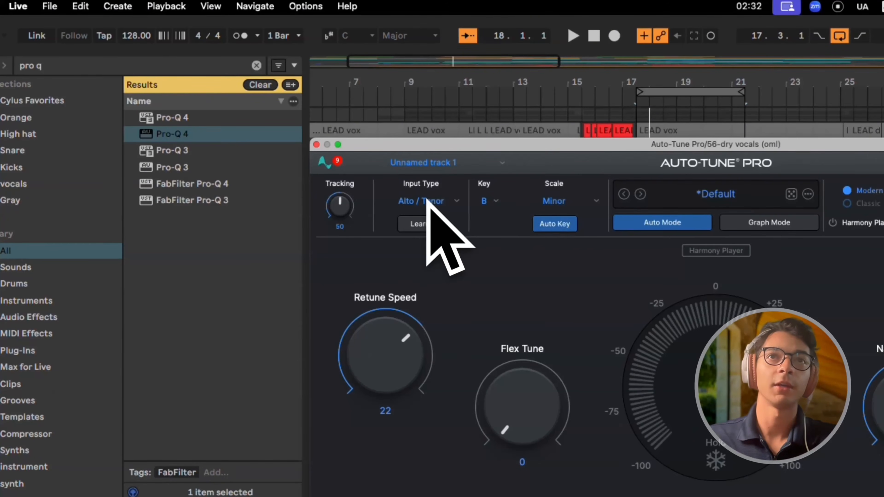
left_click(426, 200)
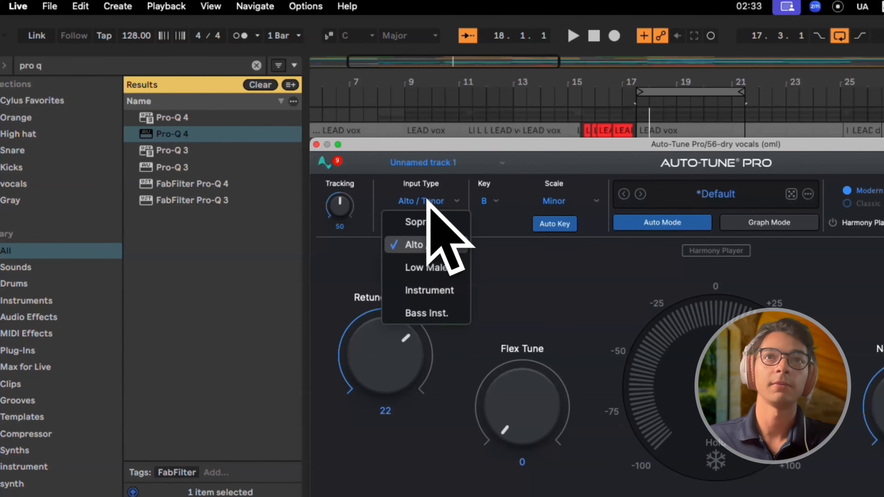
left_click(426, 200)
left_click(427, 200)
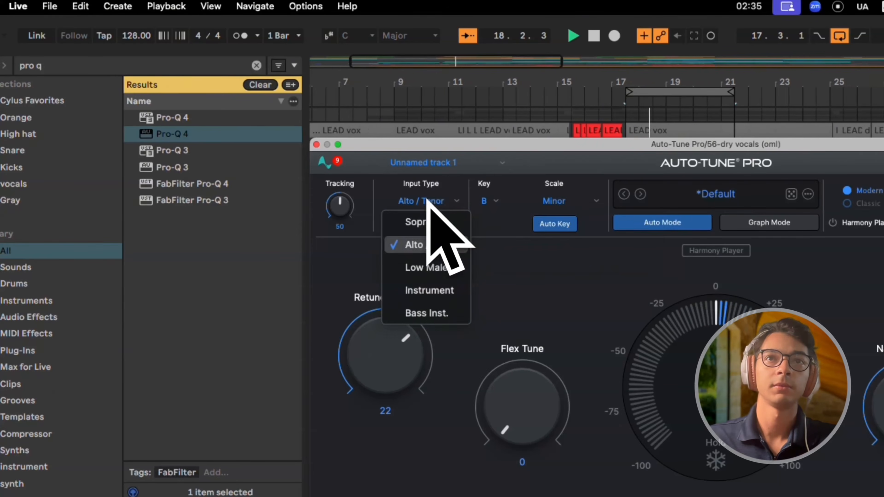
left_click(511, 290)
left_click(422, 224)
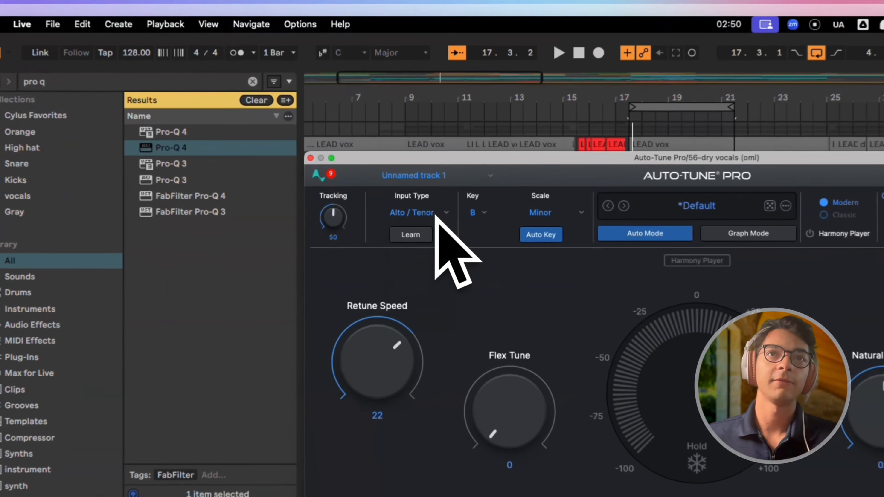
Set the Input Type to Alto / Tenor and the Mix to 100%.
left_click(336, 158)
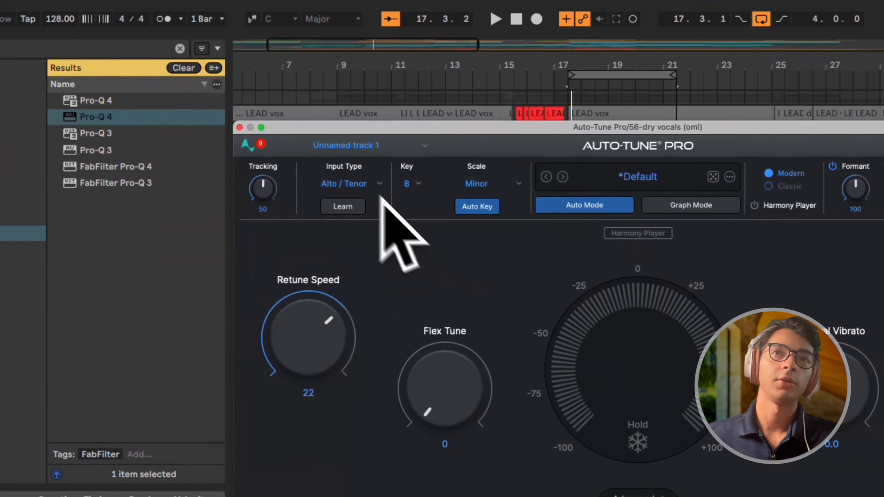
left_click(334, 157)
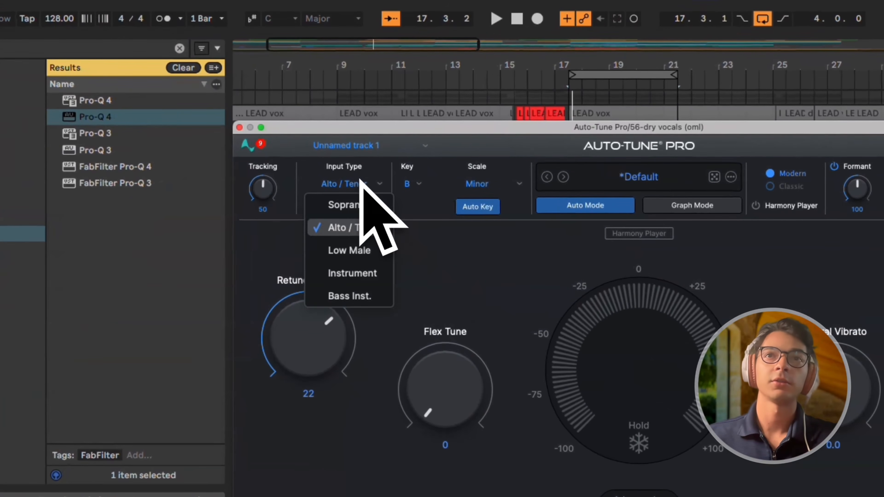
left_click(366, 230)
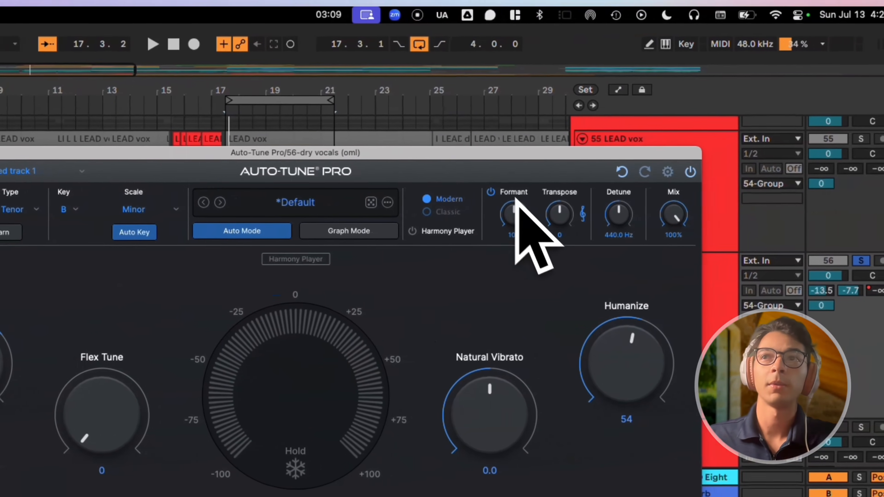
mouse_move(675, 210)
left_mouse_down()
mouse_move(670, 226)
mouse_move(694, 276)
mouse_move(680, 218)
left_mouse_up()
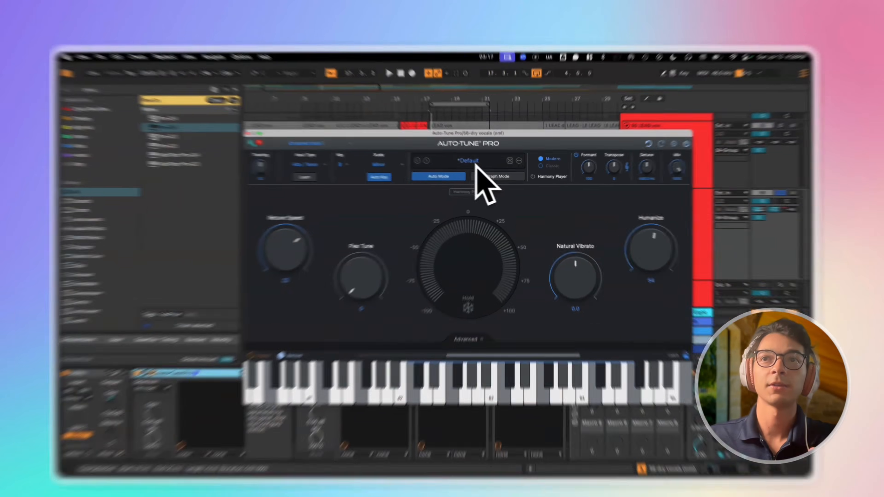
Switch to Graph Mode and record the pitch and time of the looped vocals from 17.3.1 to 21.3.1 into the graph.
left_click(499, 168)
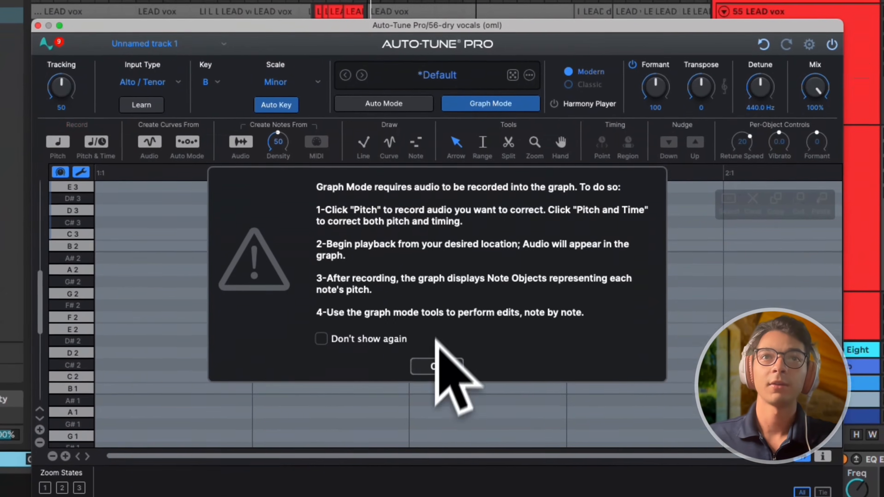
left_click(436, 365)
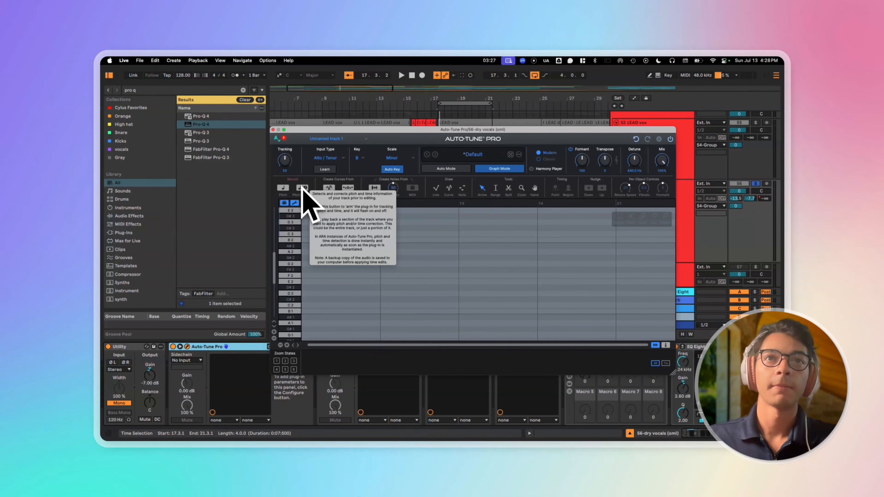
left_click(302, 188)
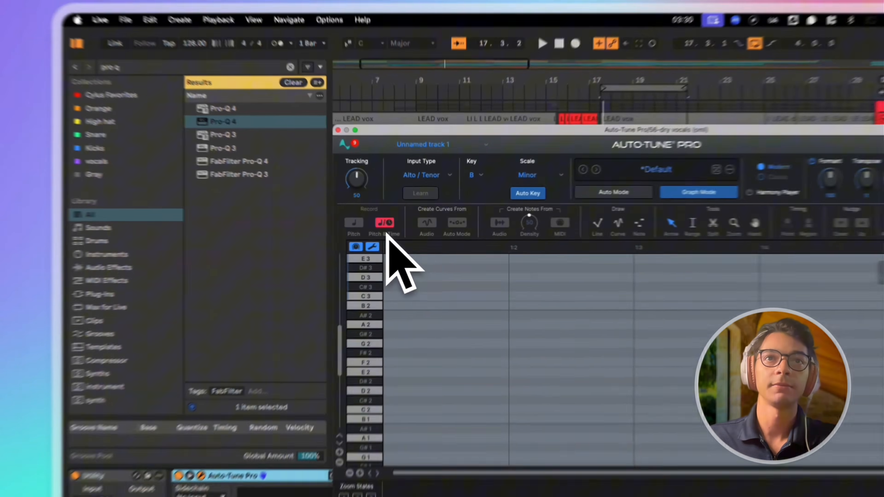
key("space")
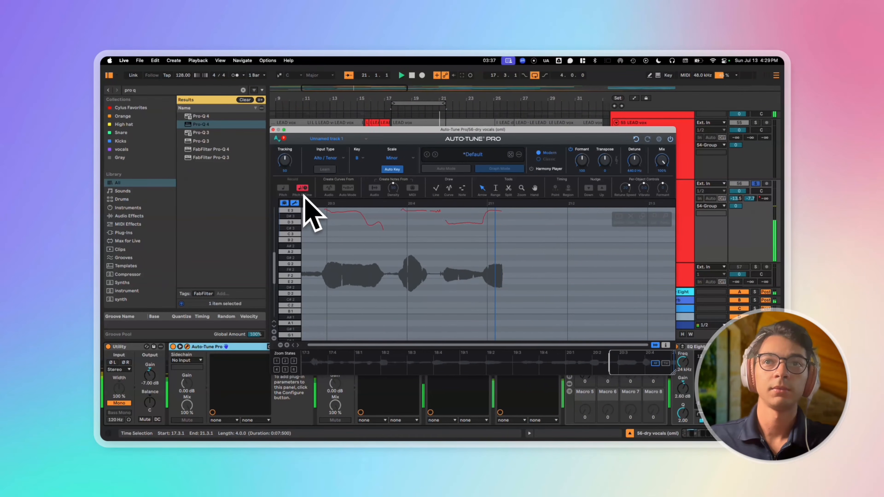
left_click(305, 196)
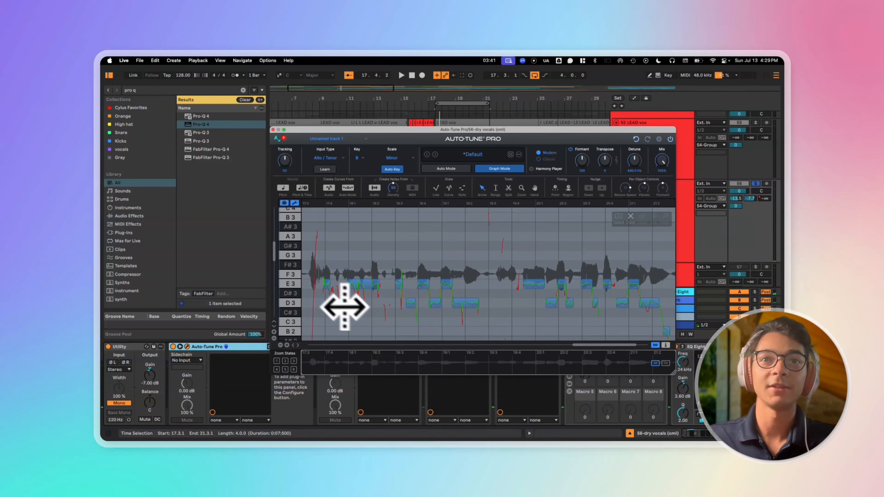
scroll(370, 318, "down", 1)
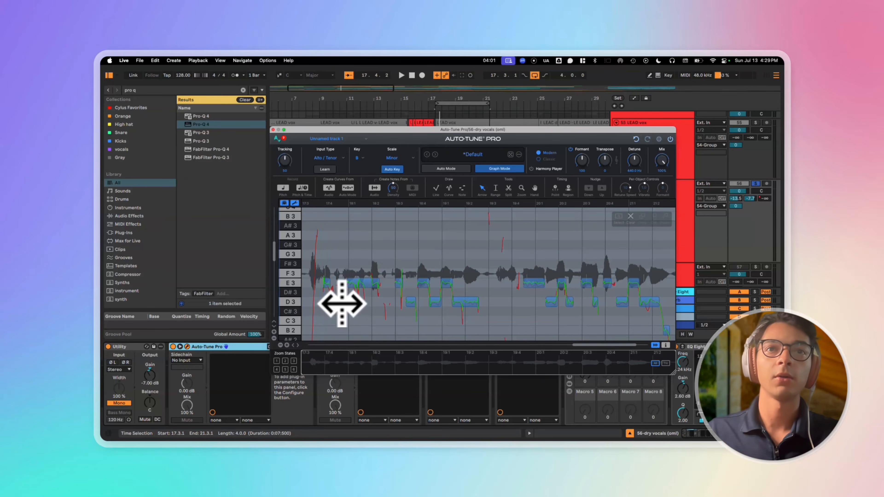
Try shifting the pitch of the E3 note near 17:4, and draw a new E3 note from it to just before 18:1.
left_click(328, 285)
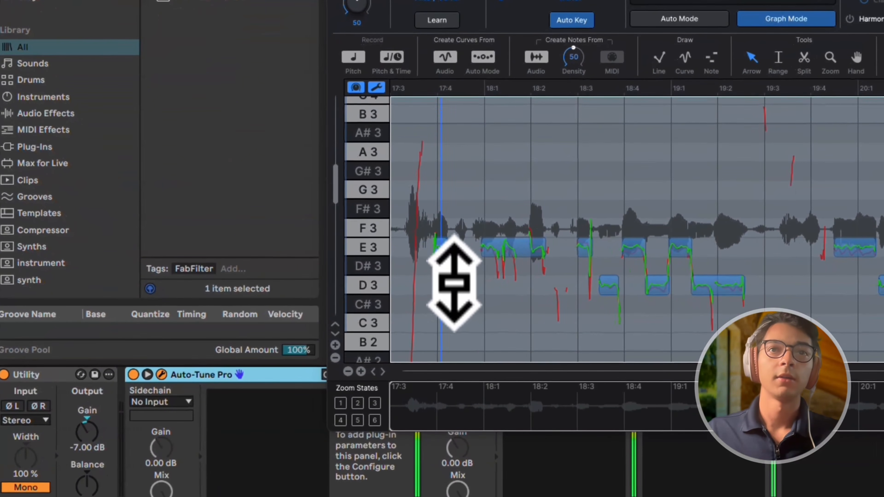
mouse_move(438, 253)
left_mouse_down()
mouse_move(438, 280)
mouse_move(450, 276)
left_mouse_up()
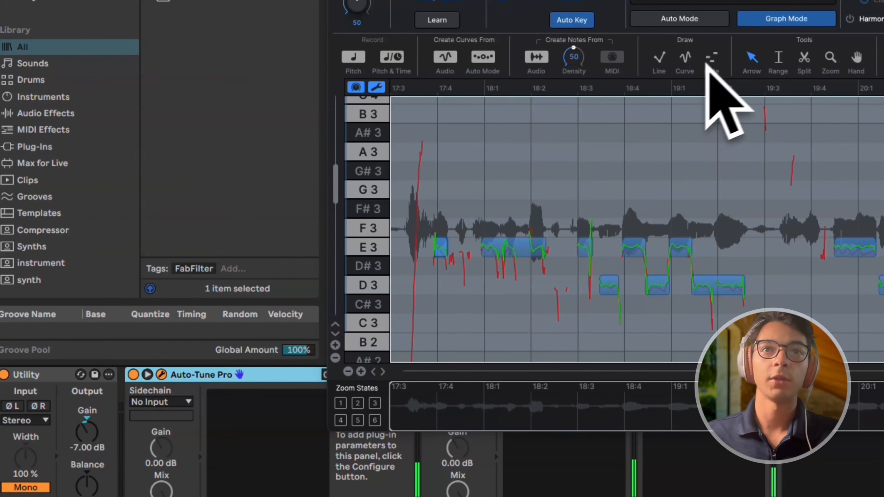
left_click(709, 58)
left_click_drag(442, 247, 470, 248)
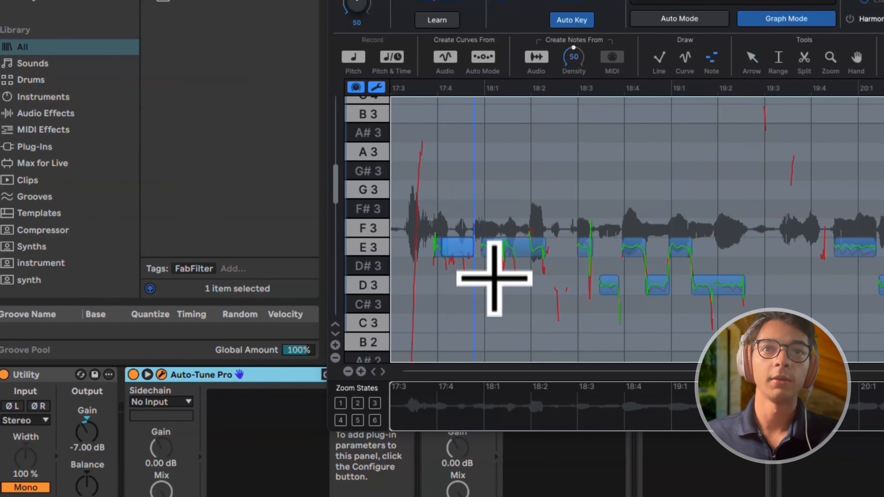
key("space")
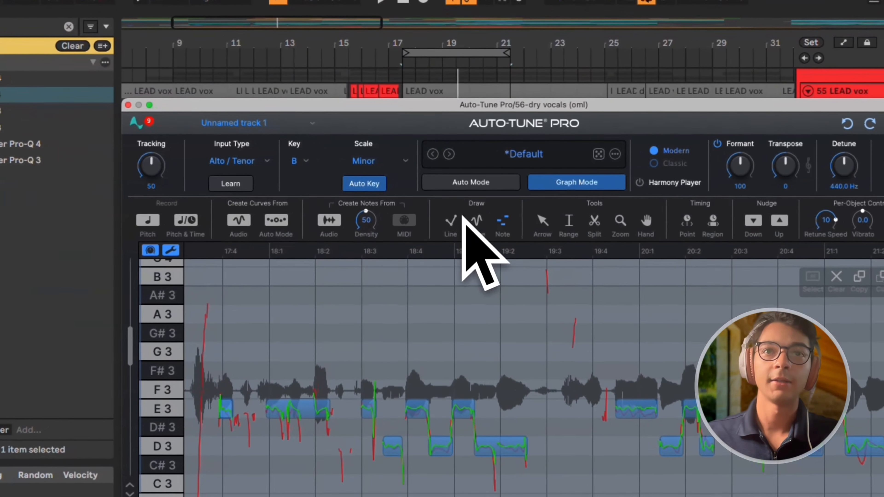
Draw a freehand pitch curve around E3 from after 17:3 to just before 18:1 and play it back.
left_click(435, 188)
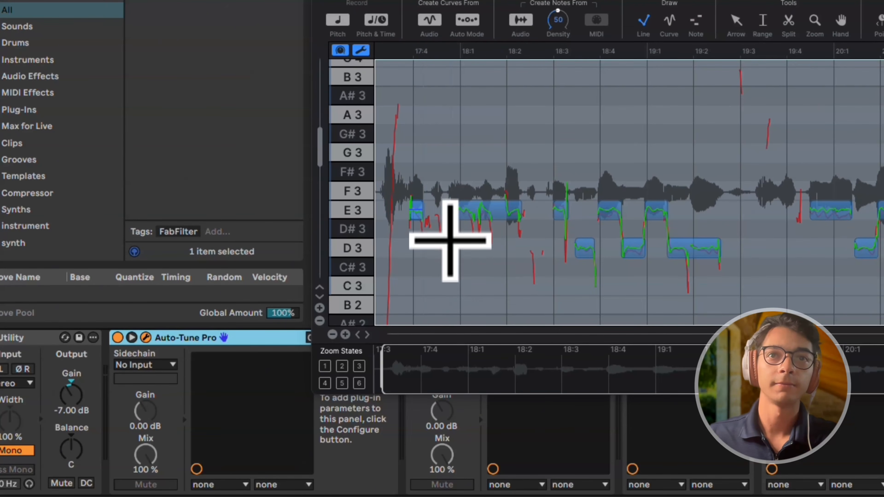
scroll(450, 241, "down", 3)
left_click(668, 21)
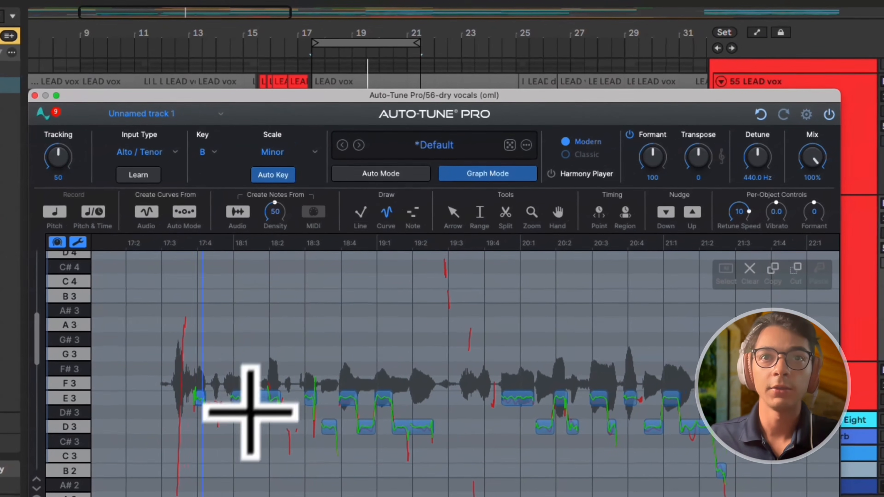
left_click_drag(185, 398, 226, 407)
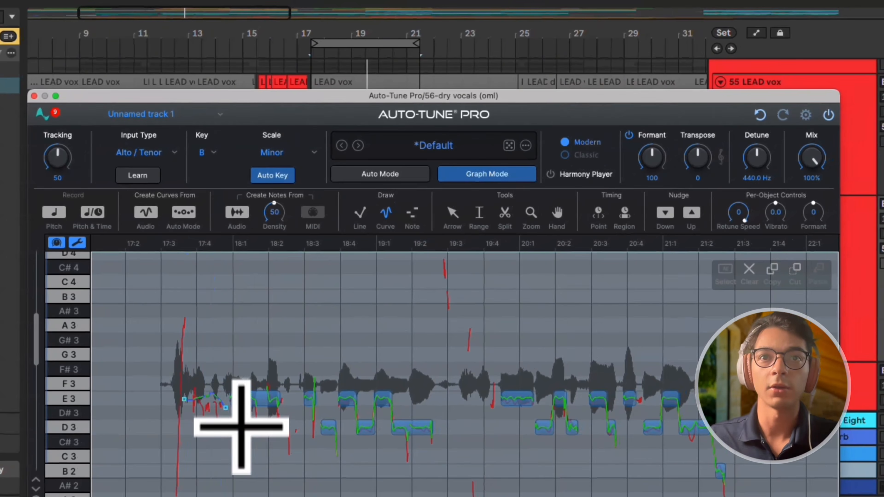
scroll(241, 426, "up", 3)
key("space")
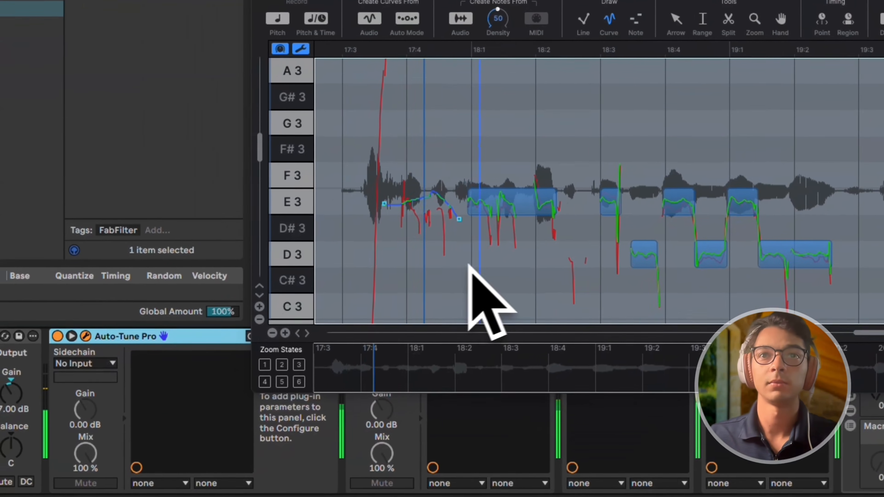
scroll(503, 259, "down", 3)
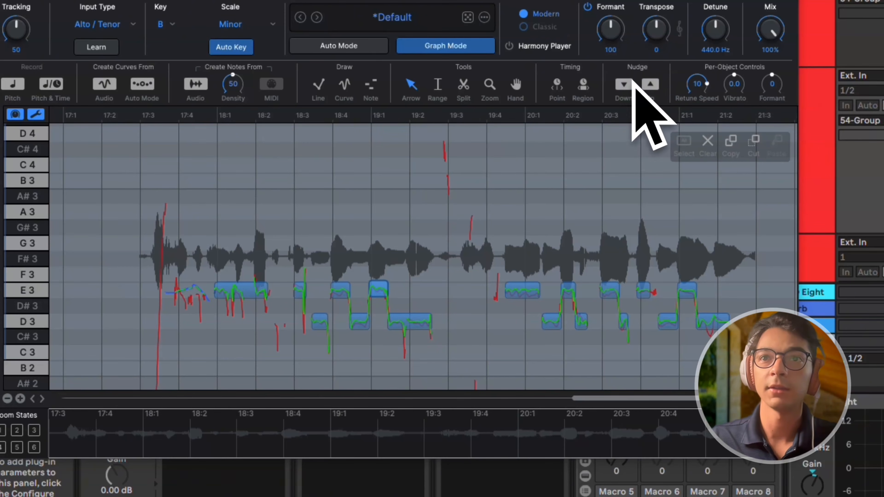
Try nudging and moving the E3 note at 19:1 to higher and lower pitches, and play back the loop.
left_click(645, 82)
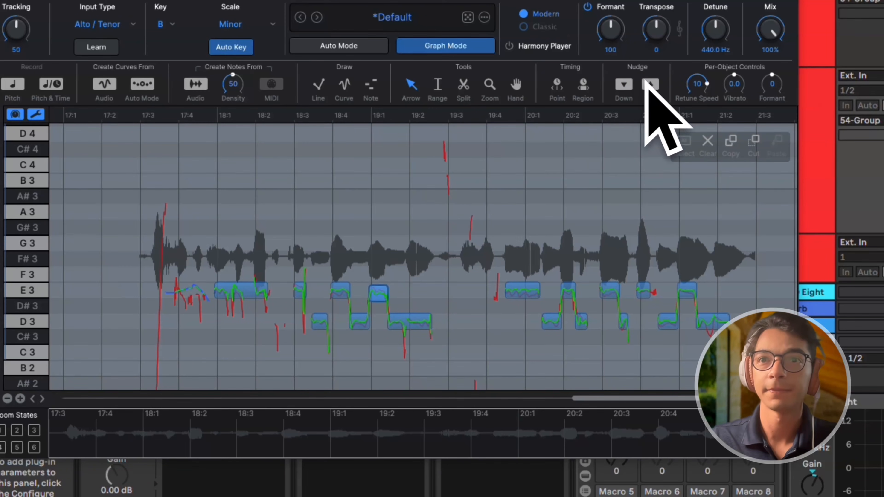
key("space")
left_click_drag(382, 291, 385, 264)
left_click_drag(414, 293, 388, 343)
key("space")
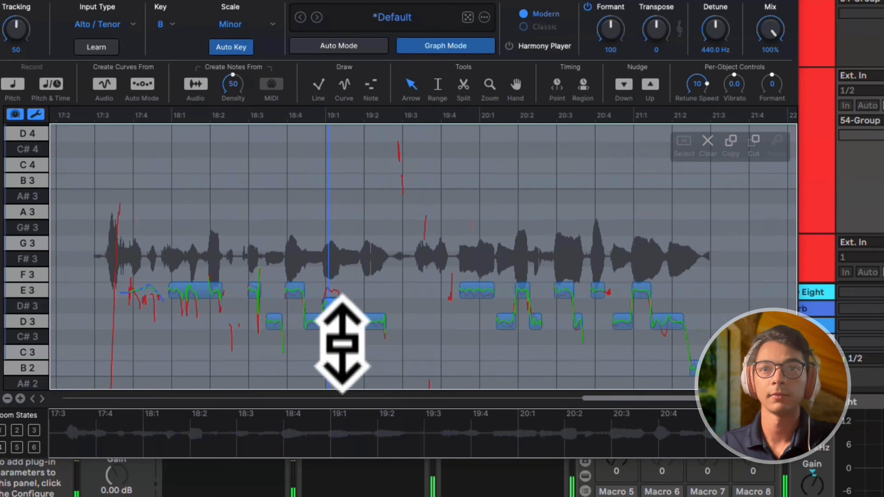
key("space")
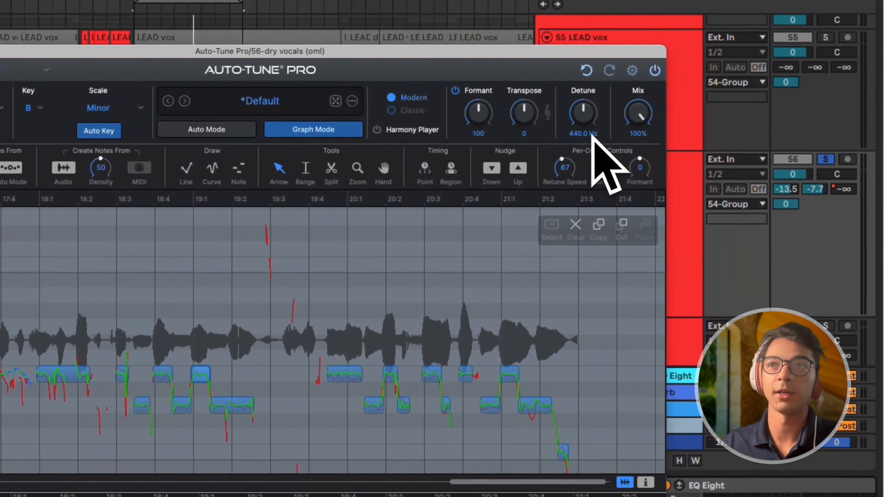
Try slower Retune Speeds of 184 and 27 on the selected note at 19:1, finally setting it to 0.
left_click_drag(571, 169, 583, 185)
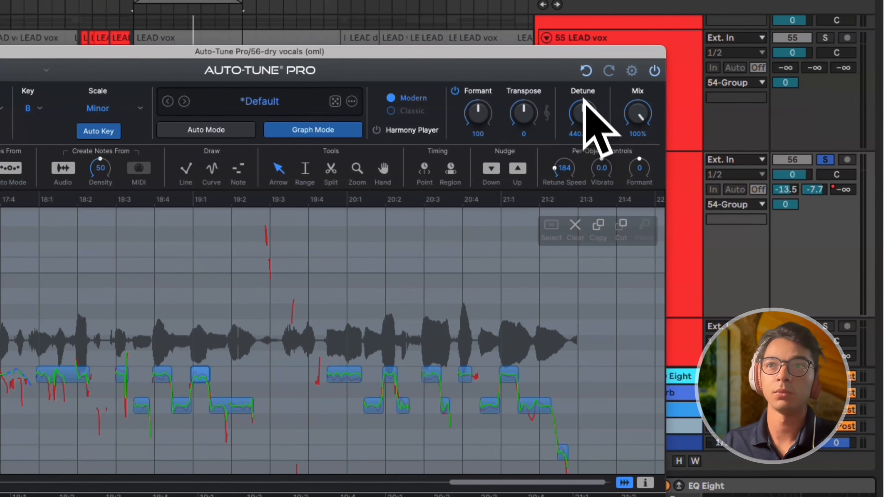
left_click_drag(583, 99, 576, 85)
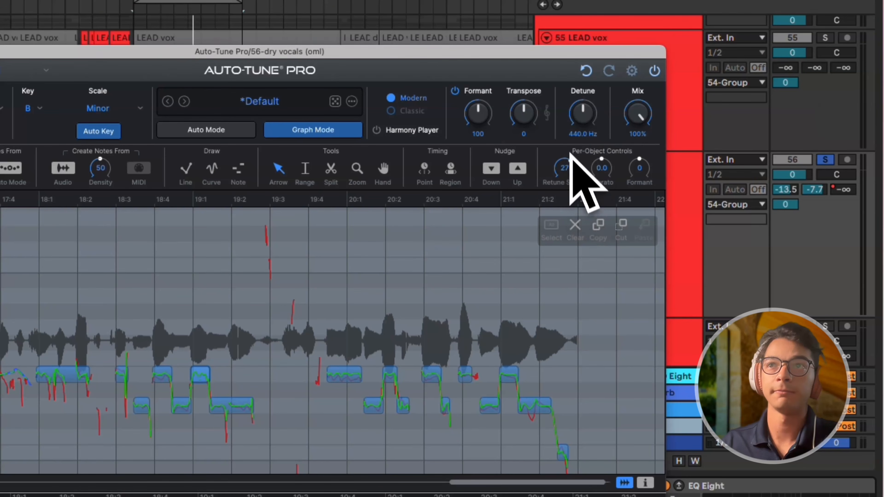
left_click_drag(569, 155, 566, 89)
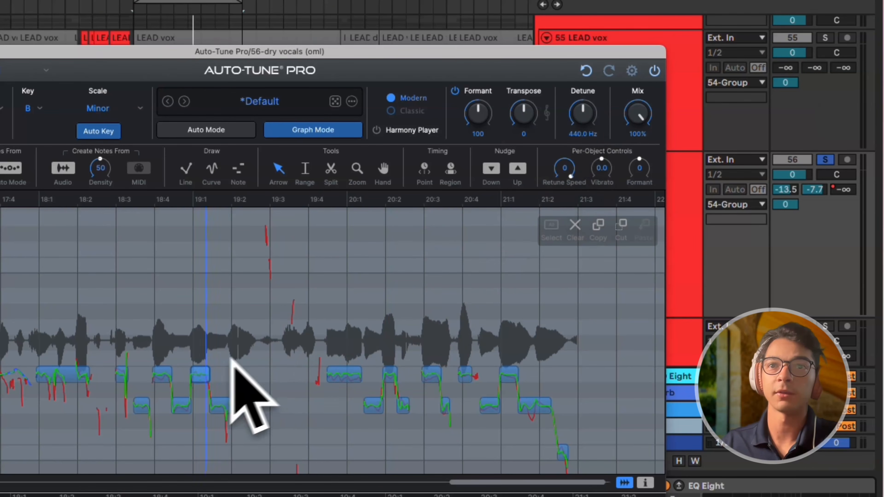